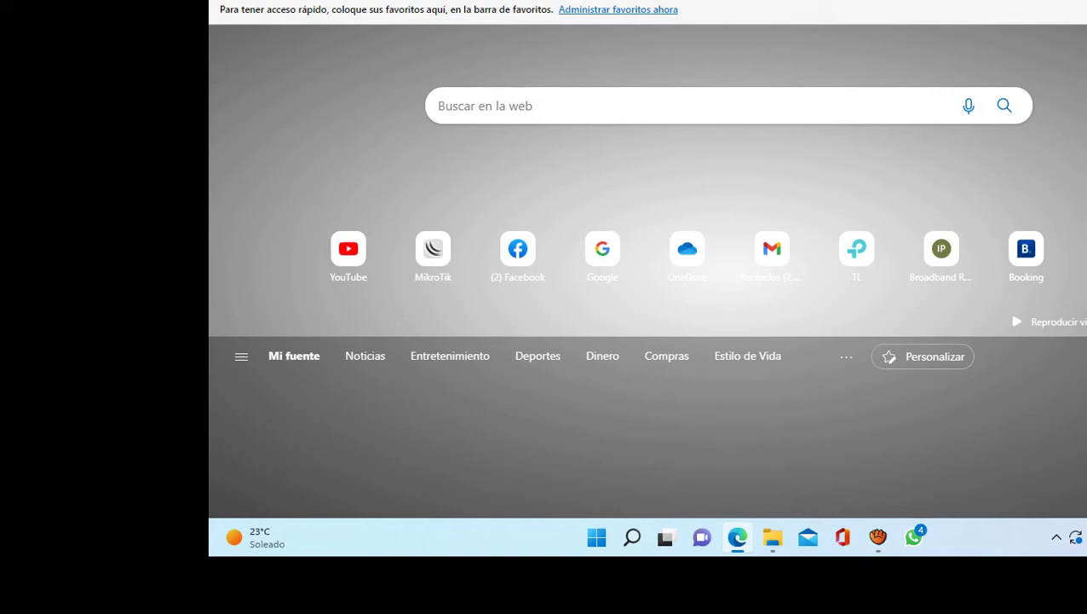
Open the router's administrator login page at 192.168.1.1:8000
text(192)
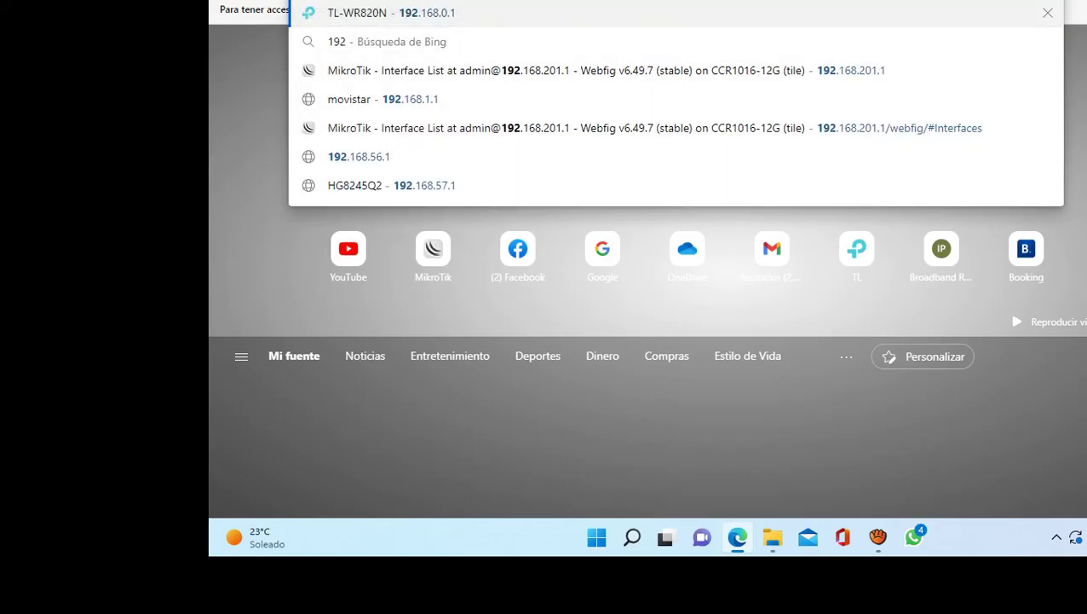
text(.168)
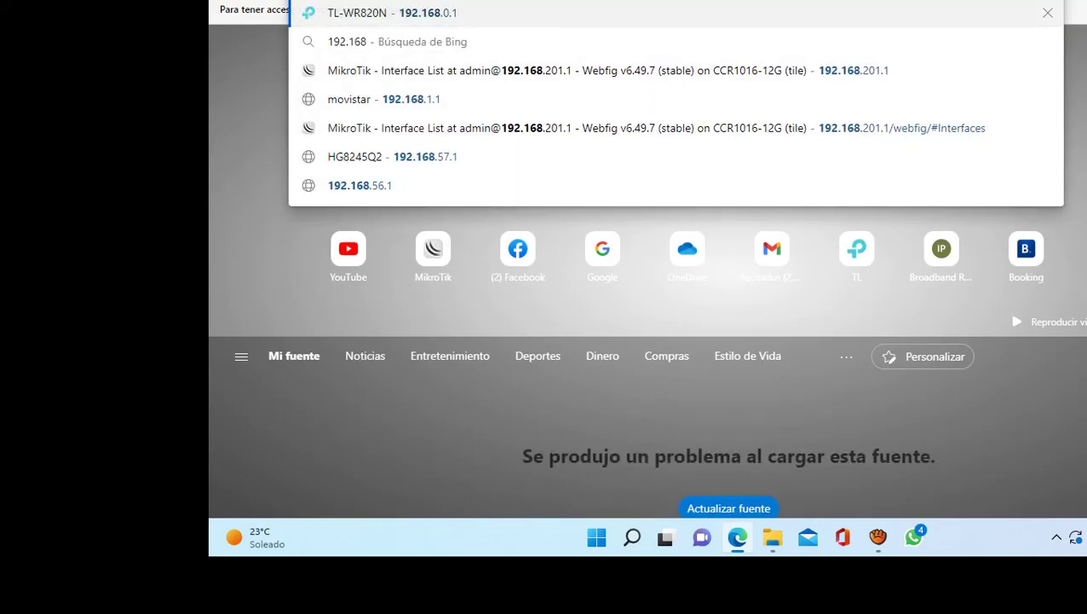
text(.1.1)
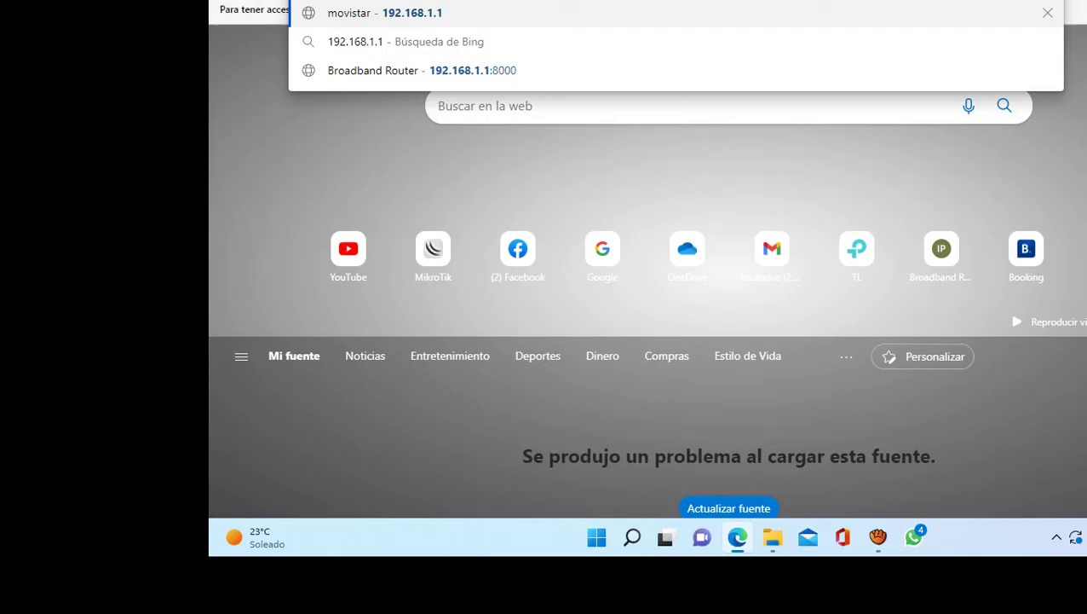
text(:8000)
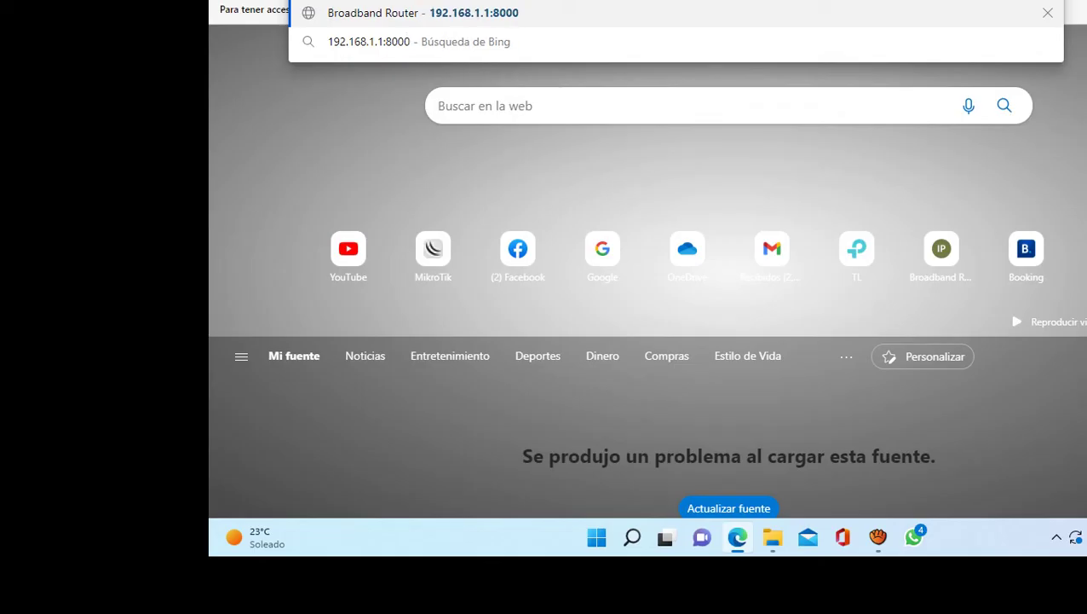
key(Return)
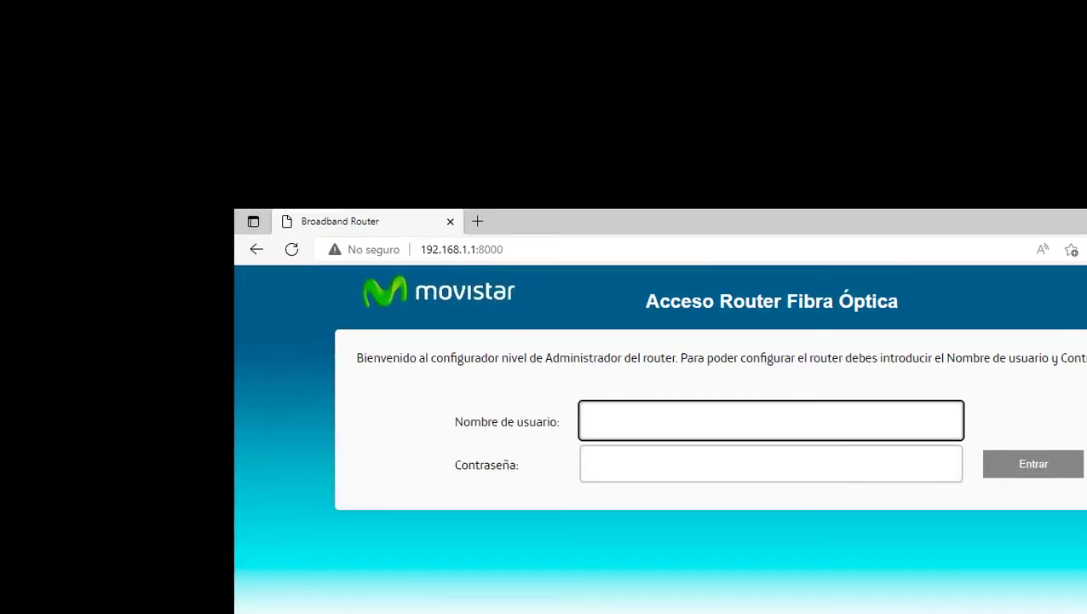
Log in to the router as Support with the account password, revealing the password to check it before submitting
text(Support)
key(Tab)
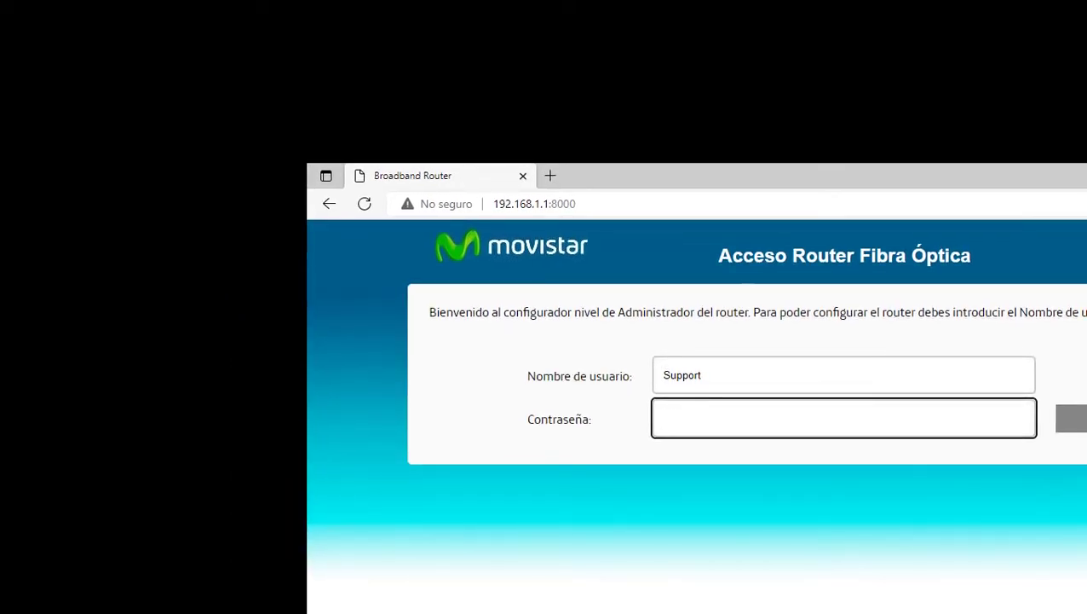
text(••••••••••••••)
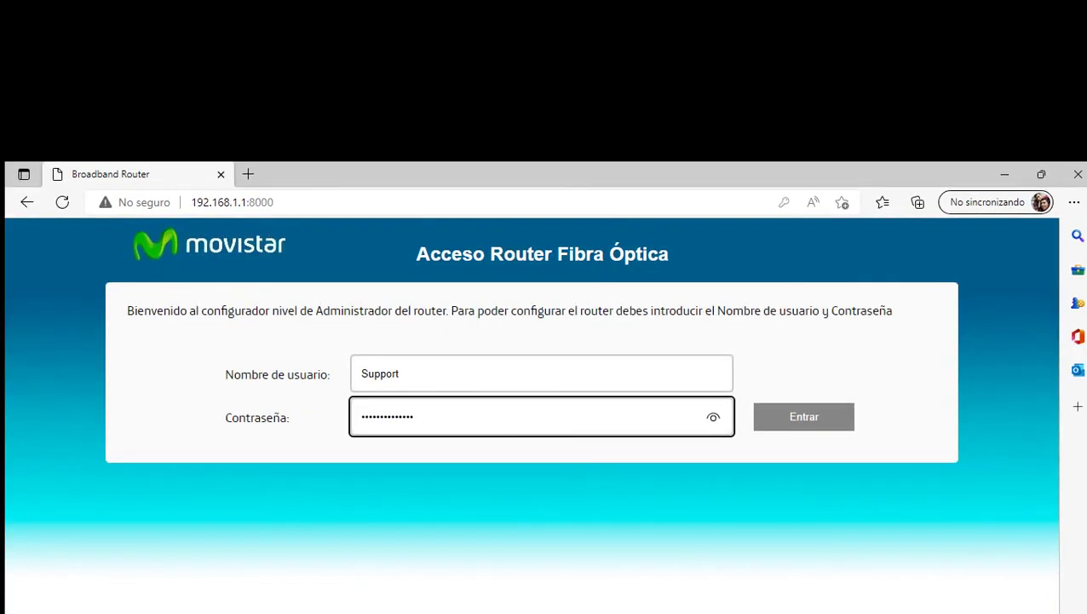
key(alt+F8)
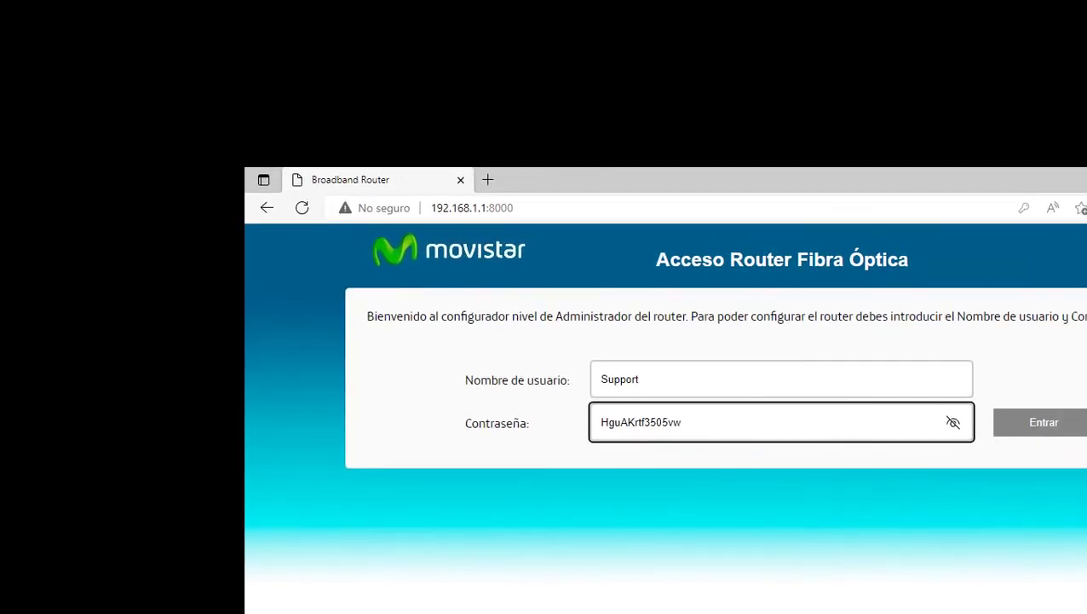
key(shift+Left)
key(shift+Home)
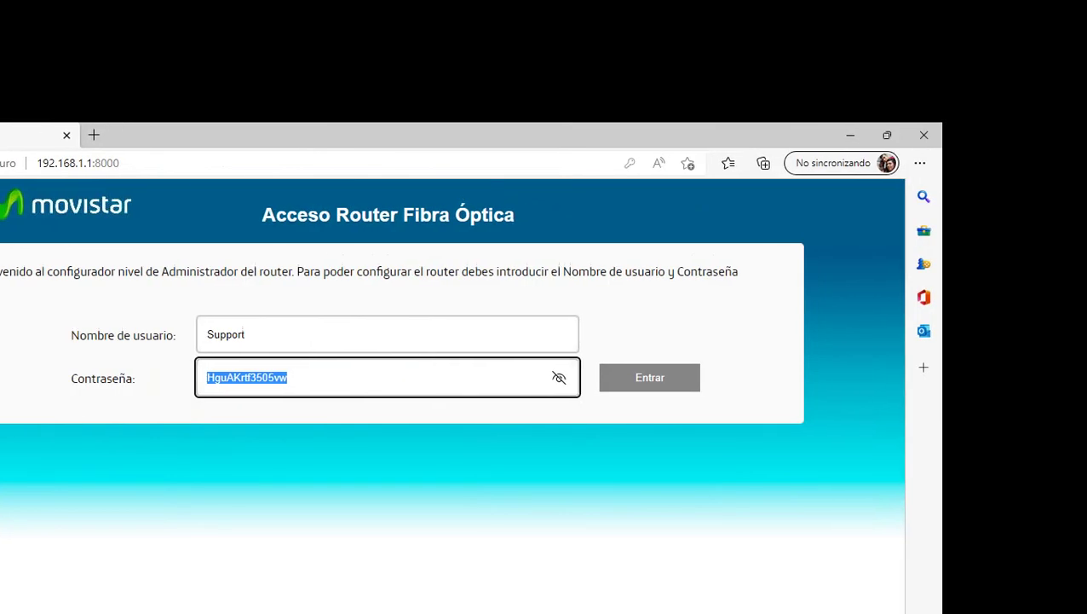
key(Tab)
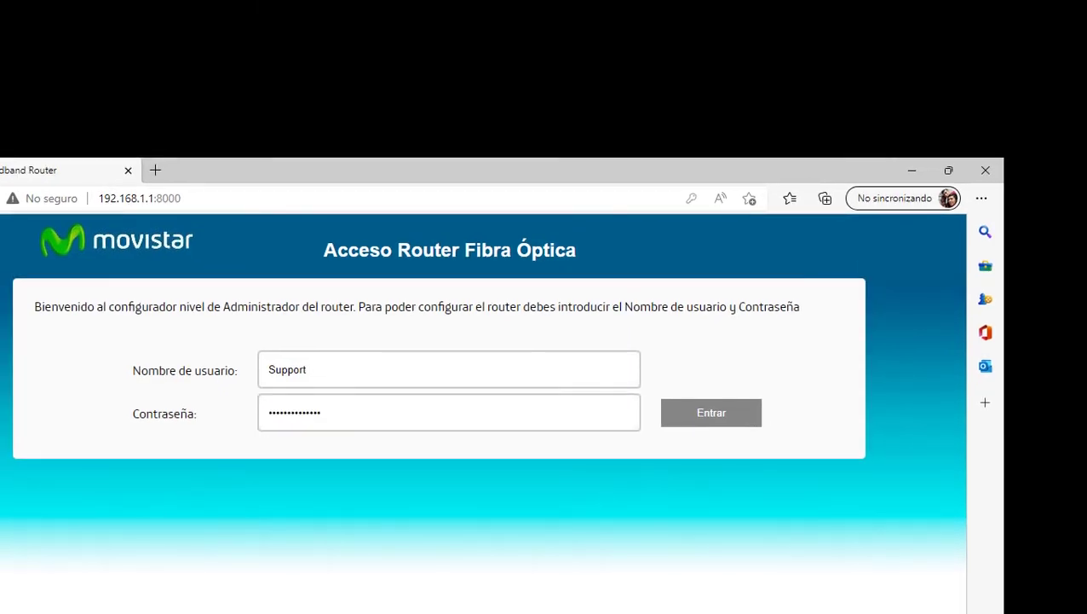
key(Return)
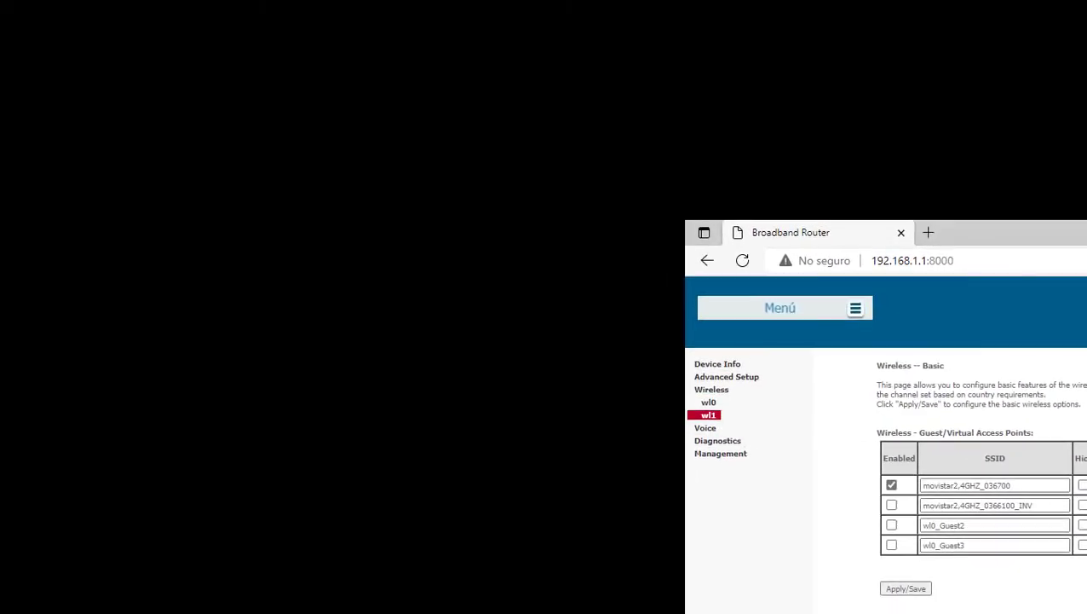
Open the wireless security settings of the wl1 interface and select the SSID movistar2,4GHZ_036700
click(708, 414)
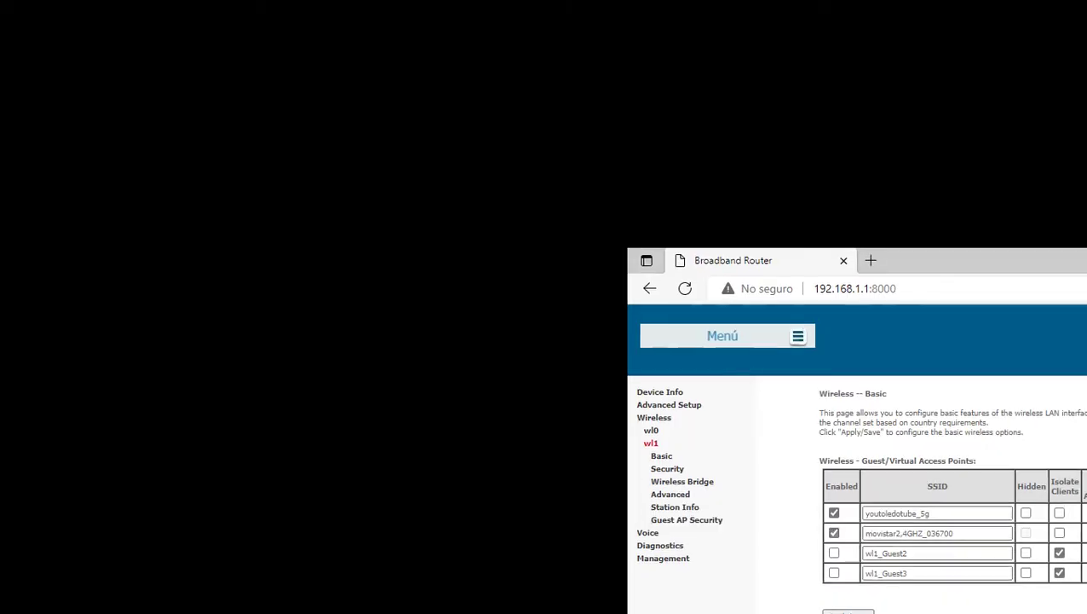
click(692, 447)
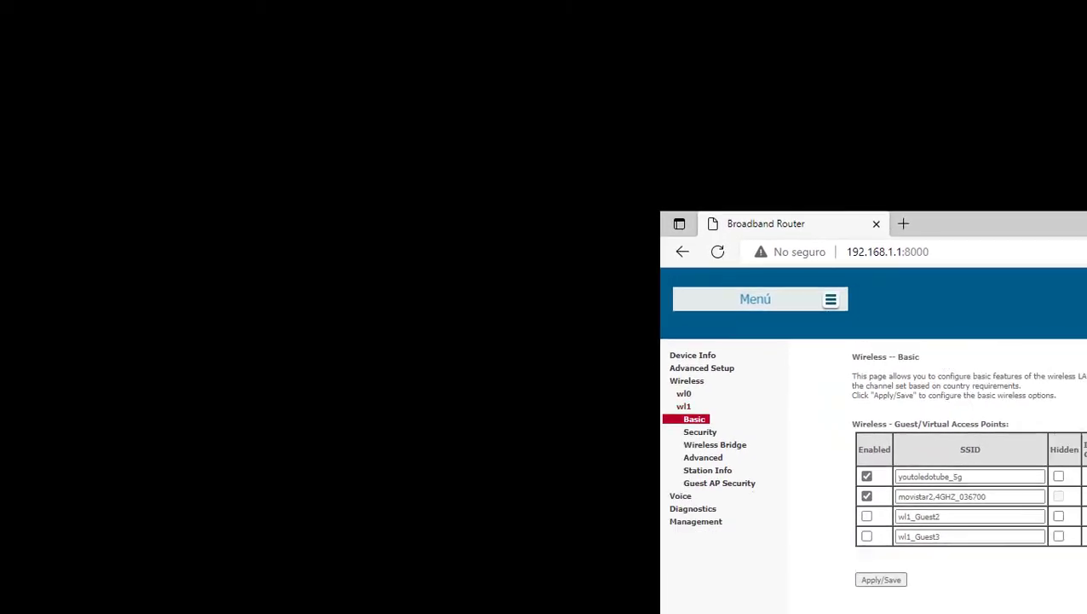
click(695, 425)
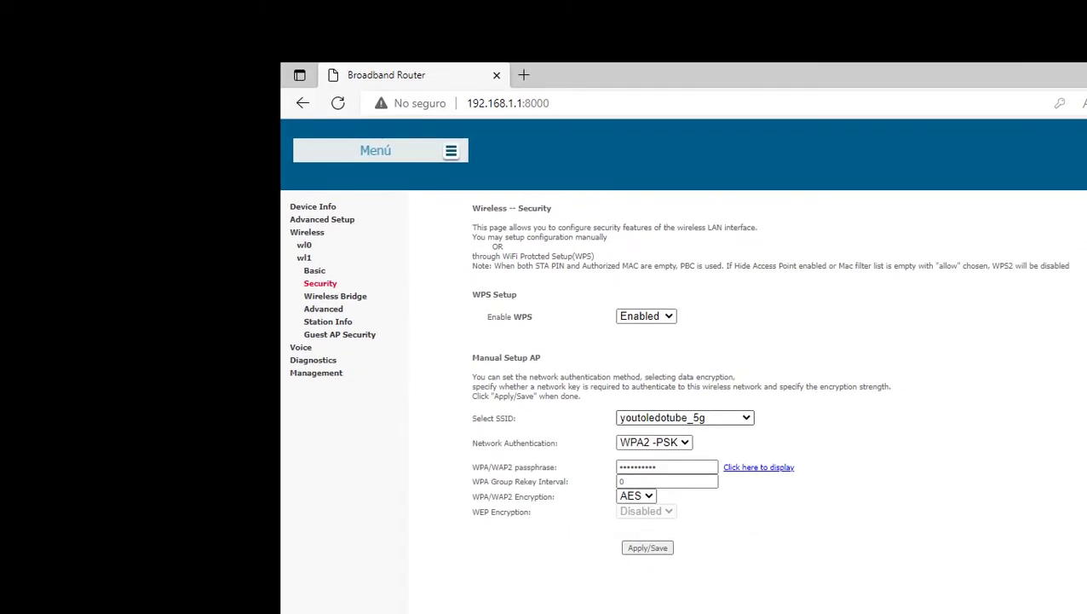
click(684, 419)
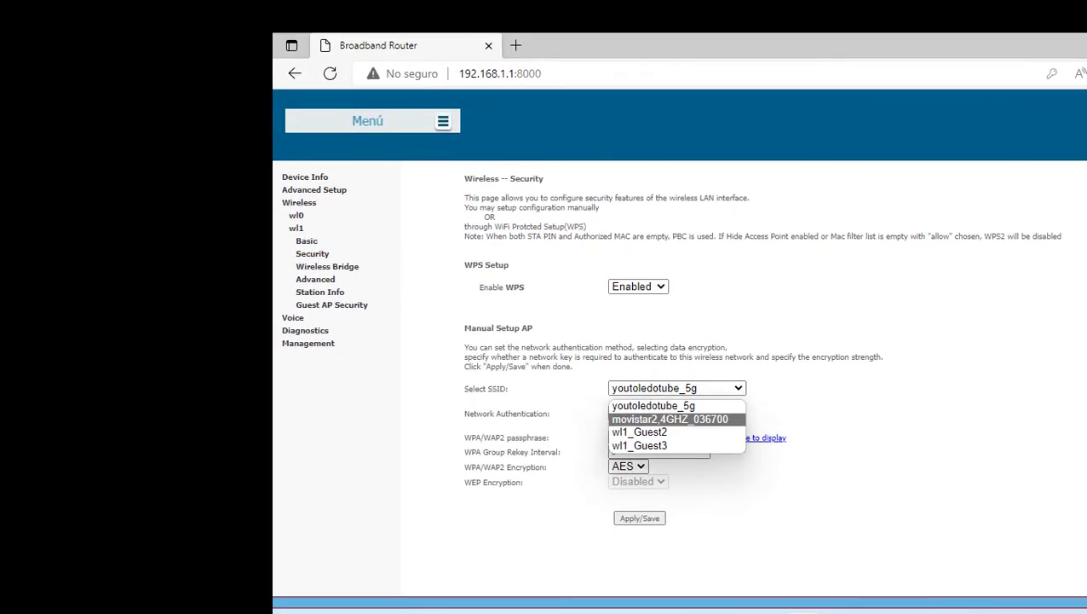
click(682, 420)
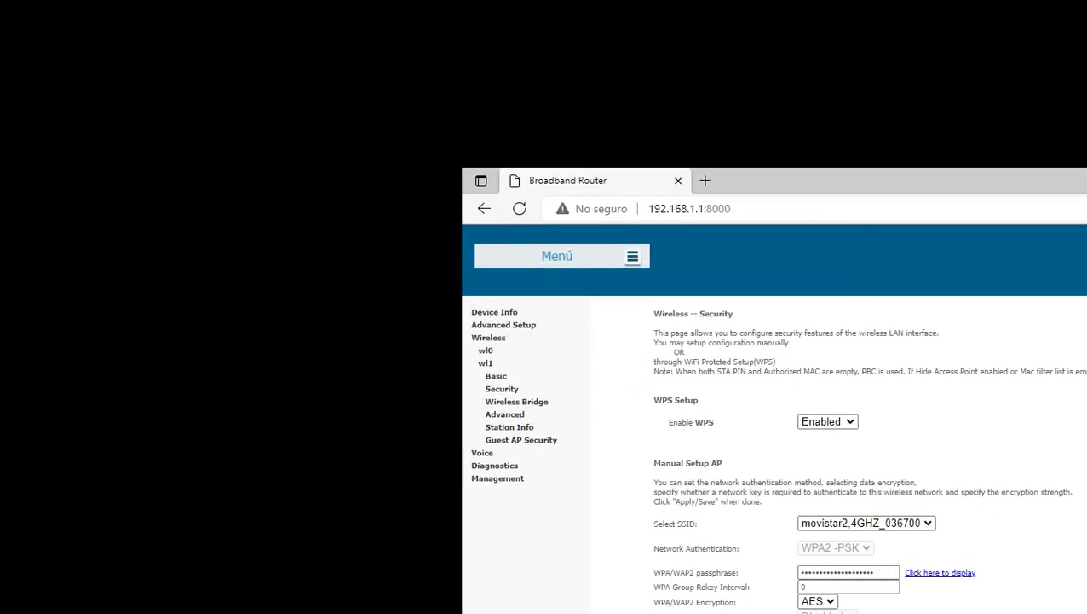
Set Enable WPS to Disabled in the WPS setup of wl1's wireless security settings
drag(653, 400, 750, 417)
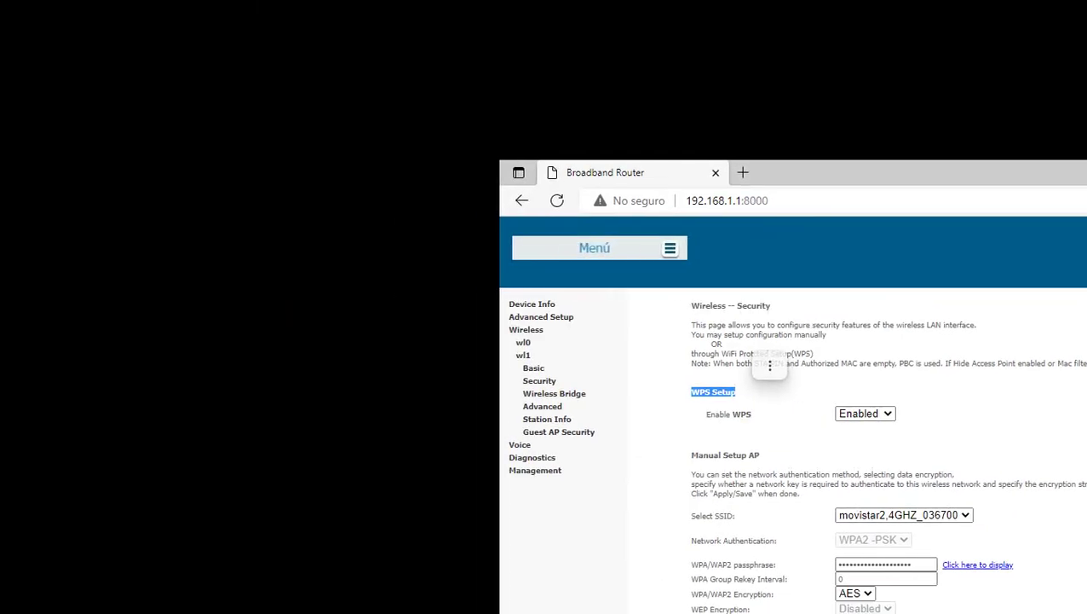
key(Tab)
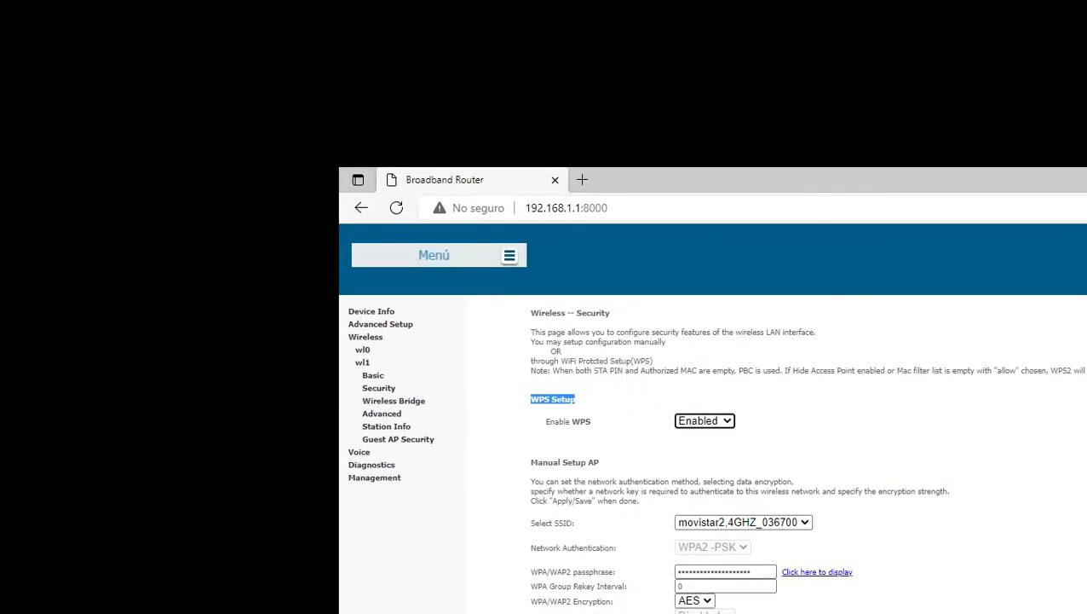
key(alt+Down)
key(Down)
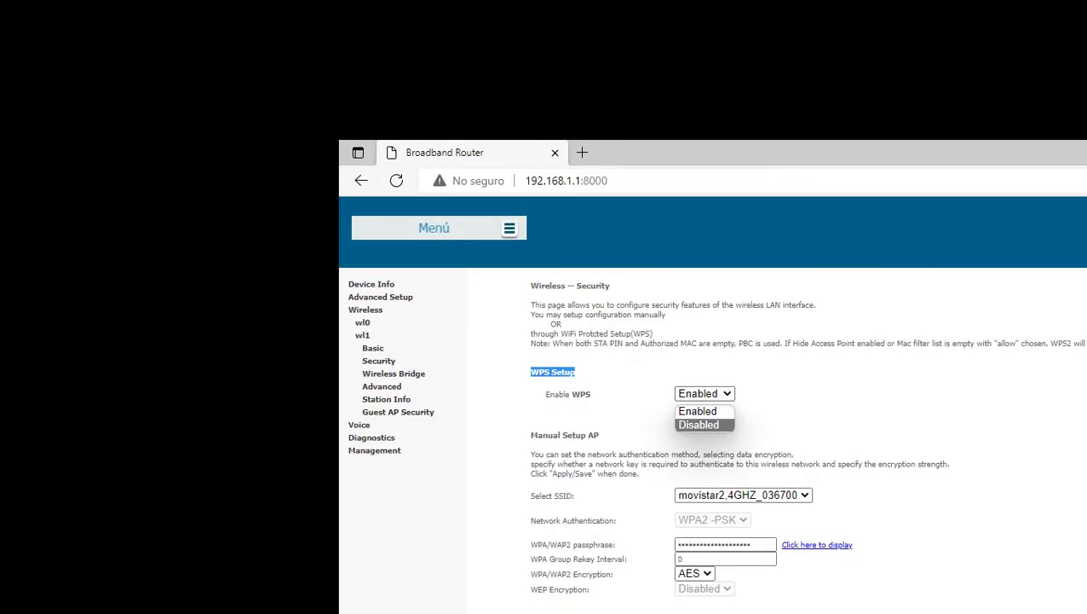
key(Return)
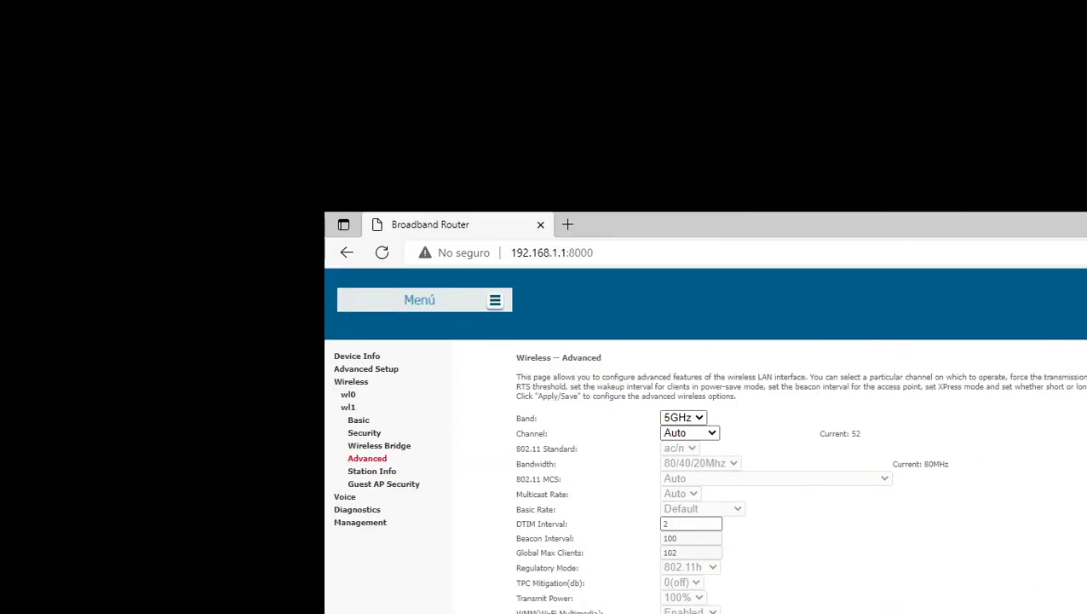
Examine the channels available for the 5GHz band in wl1's advanced wireless settings
click(690, 431)
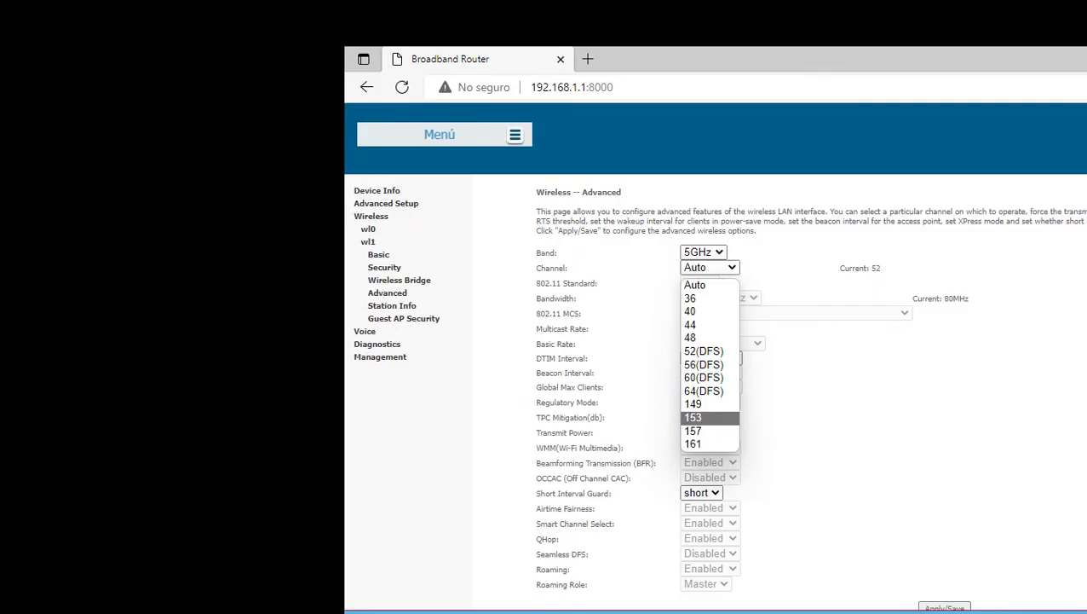
key(Escape)
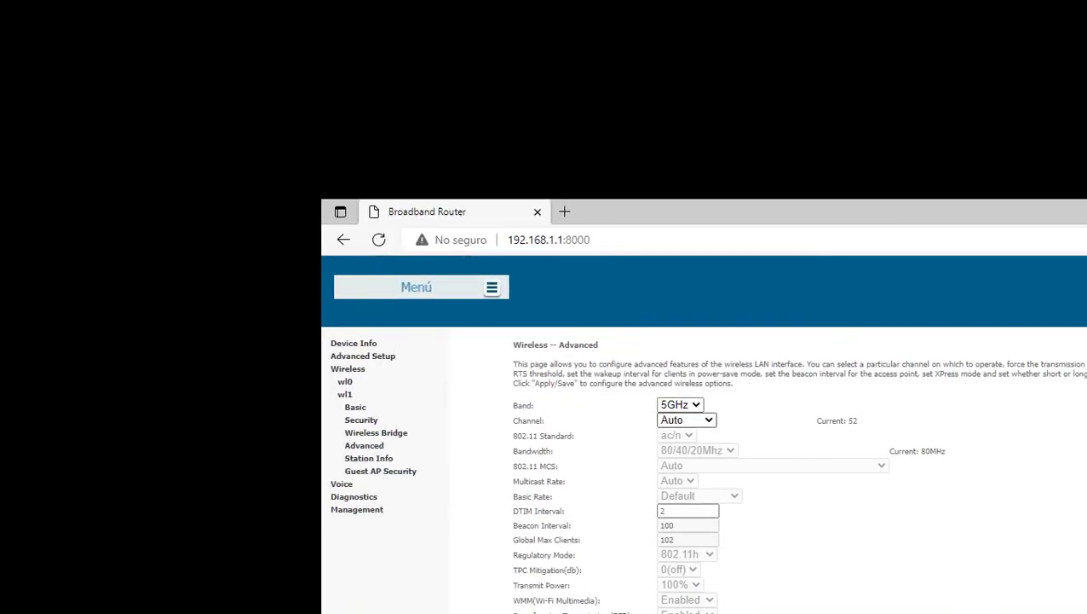
key(alt+Down)
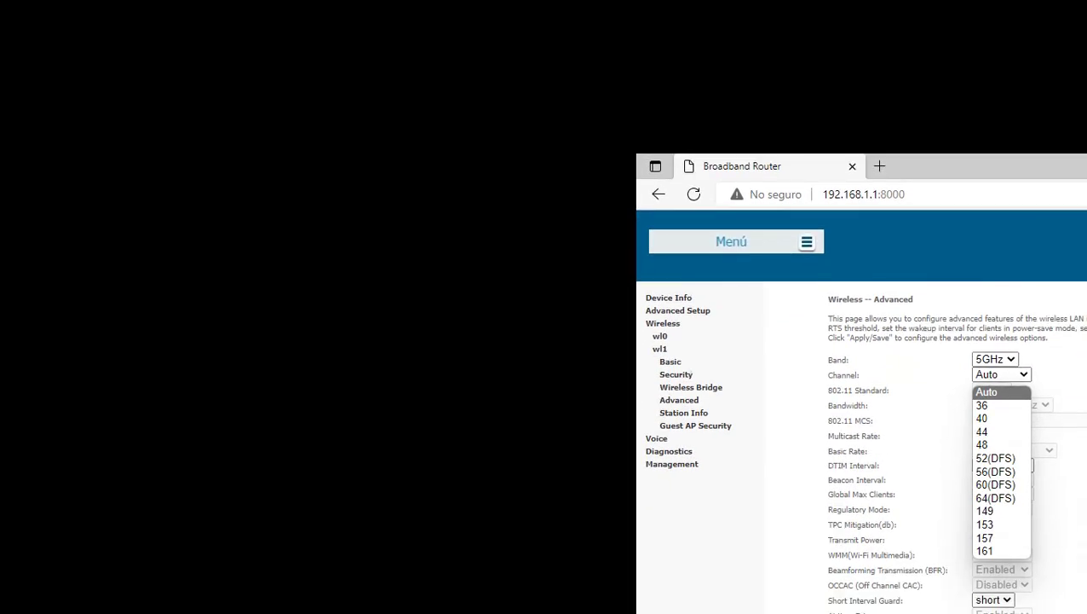
Review the global parameters of the Voice SIP configuration and the router's Diagnostics section
click(644, 479)
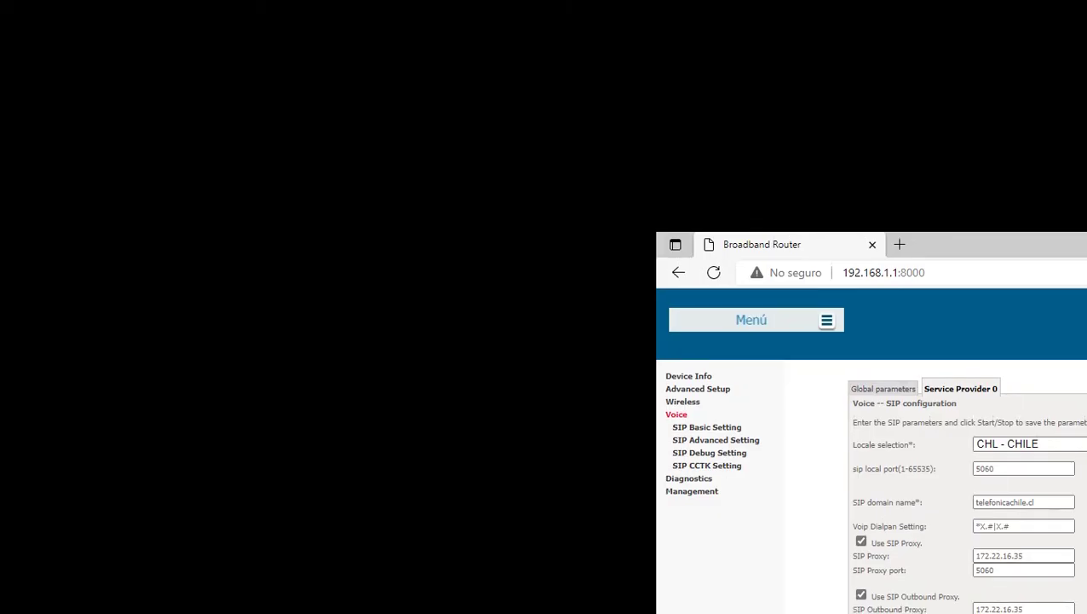
click(883, 388)
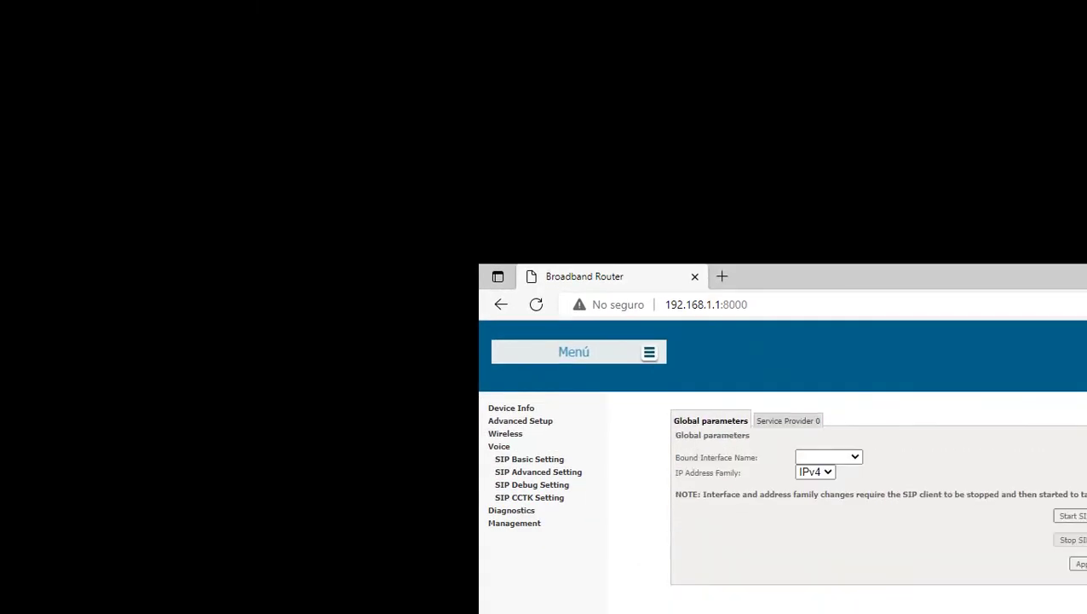
click(512, 510)
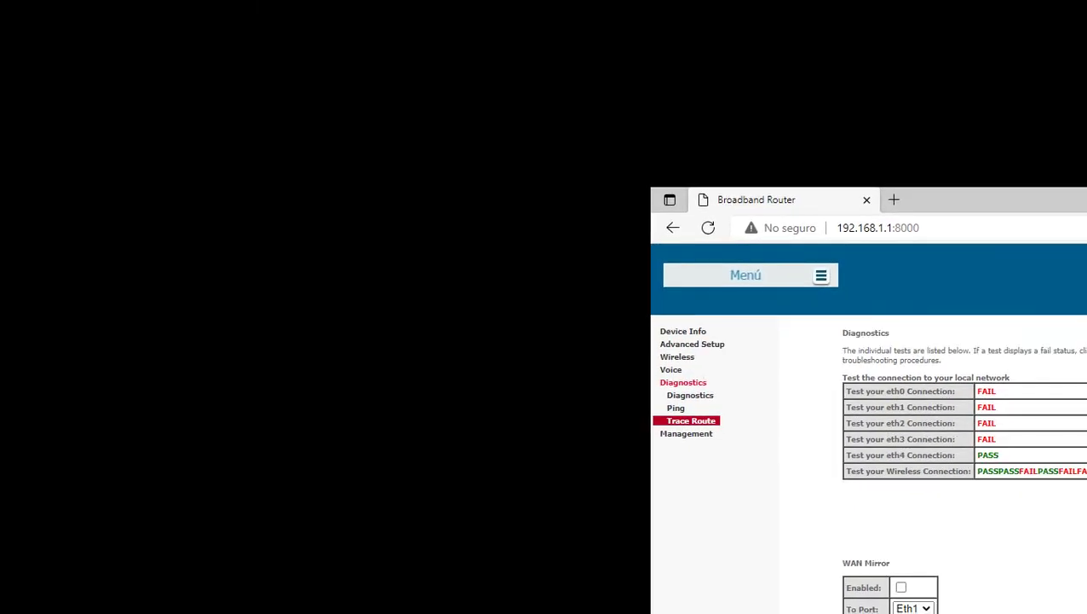
click(697, 419)
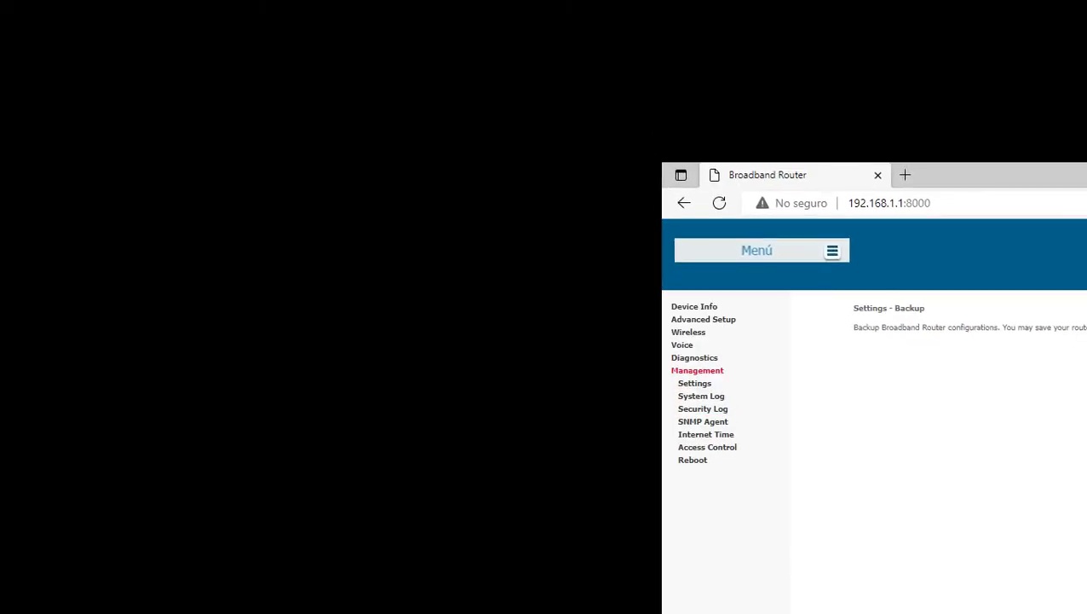
Examine the router settings update page and the Access Control password form in the Management section
click(697, 416)
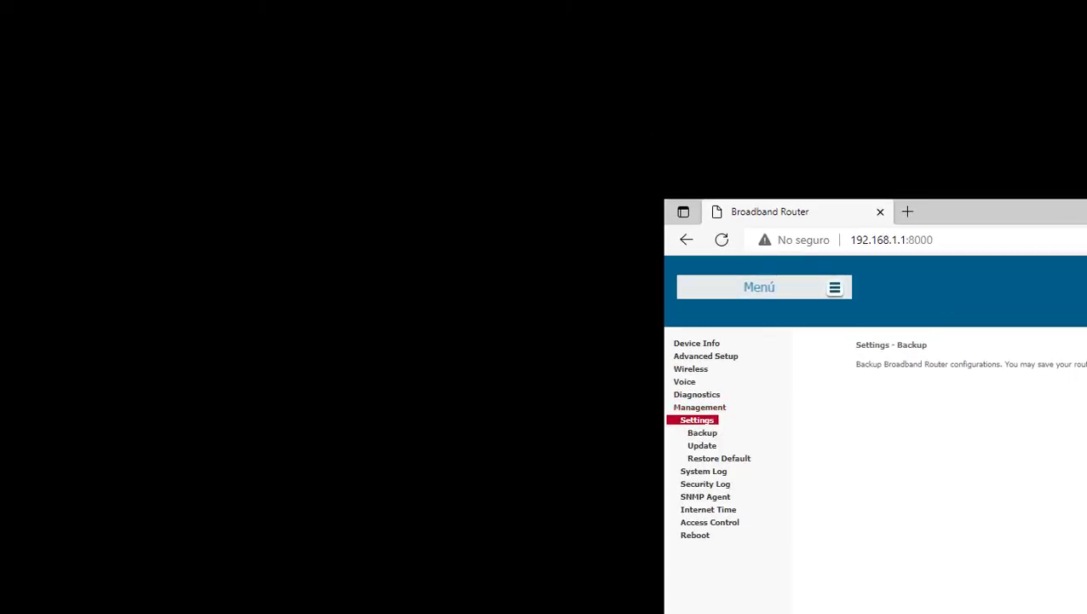
click(702, 445)
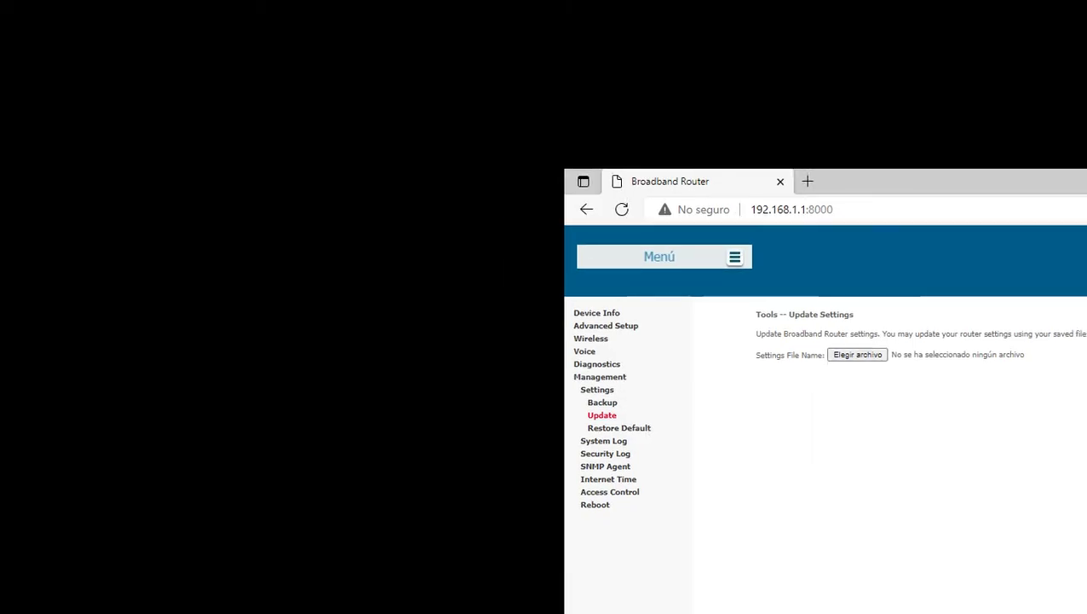
click(688, 424)
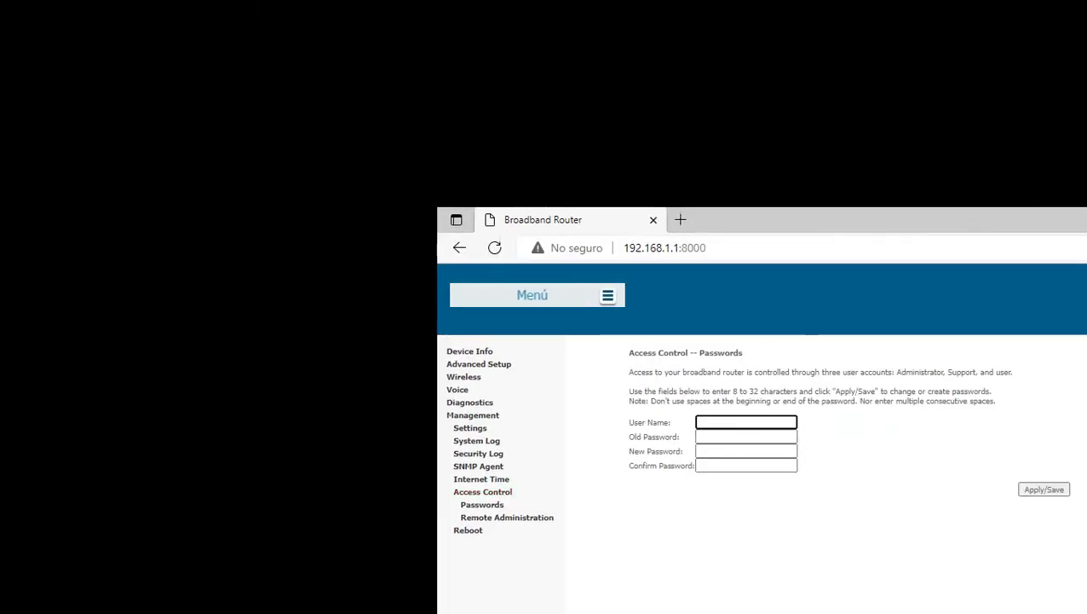
key(Tab)
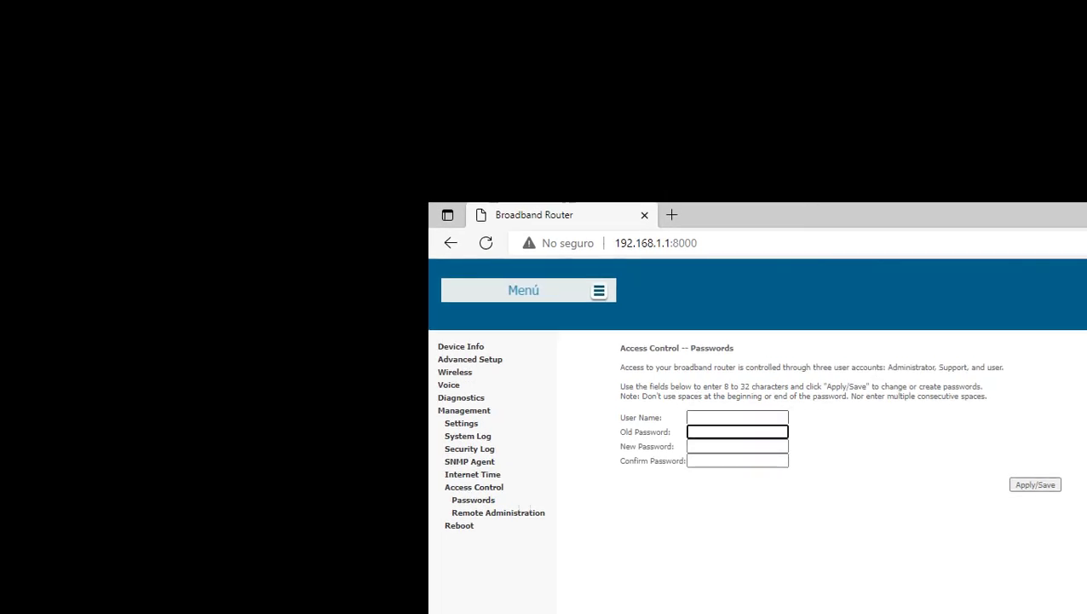
click(749, 408)
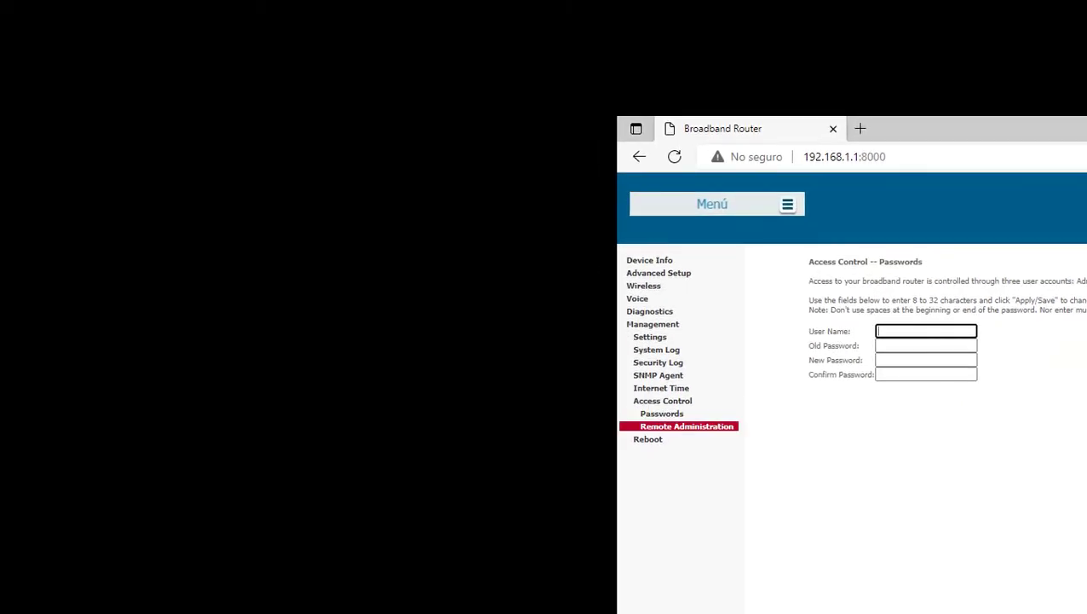
Open Remote Administration and allow WAN access for HTTP ingress and HTTP region specific ingress
click(687, 419)
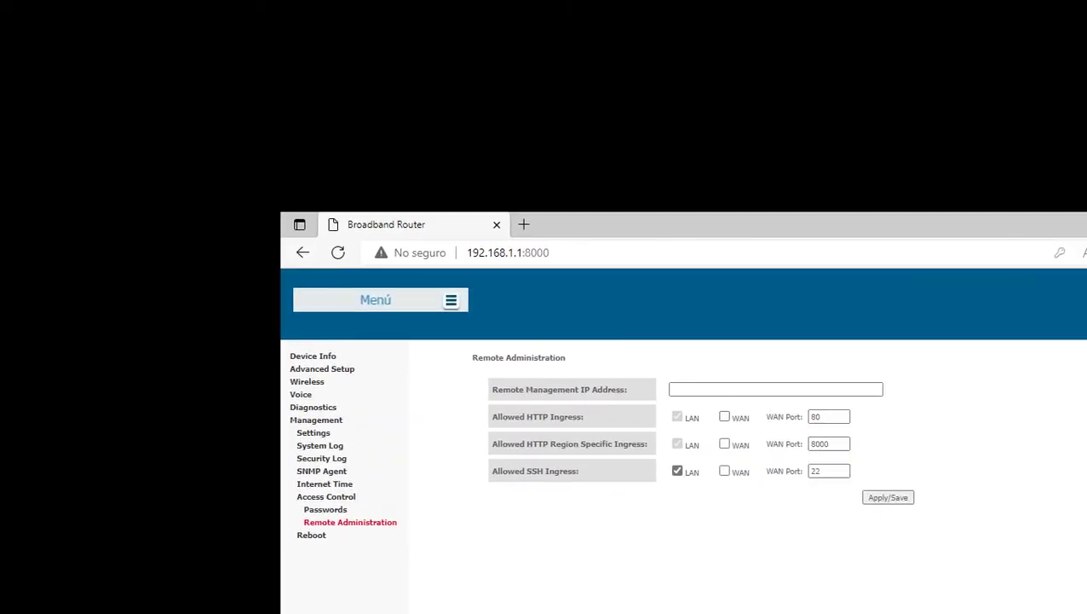
click(717, 420)
click(717, 446)
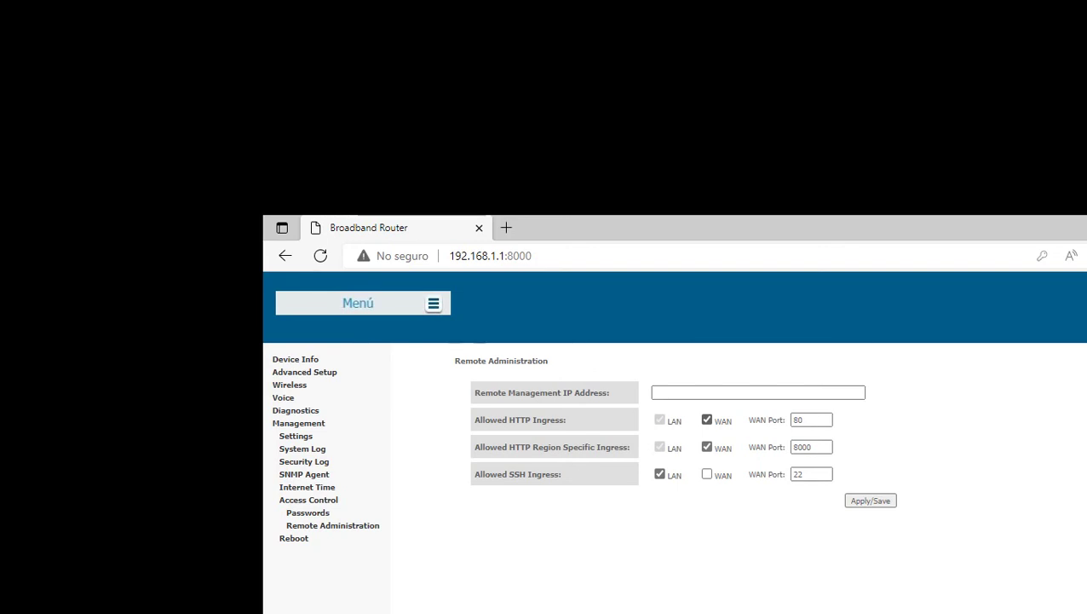
Check the Remote Management IP Address field without filling it, and clear WAN access for both HTTP ingress entries
click(750, 417)
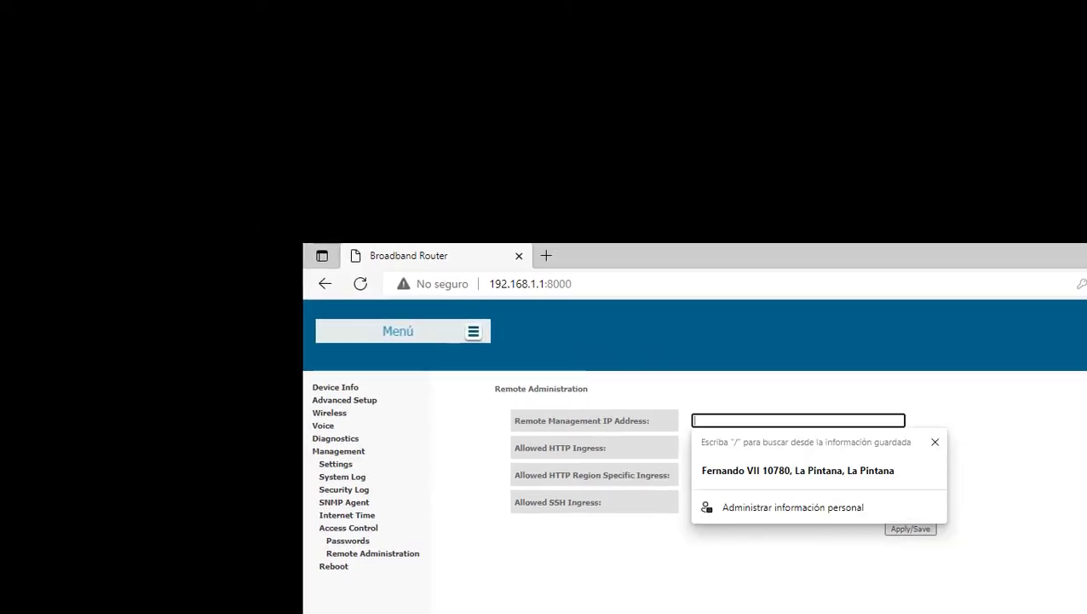
key(Escape)
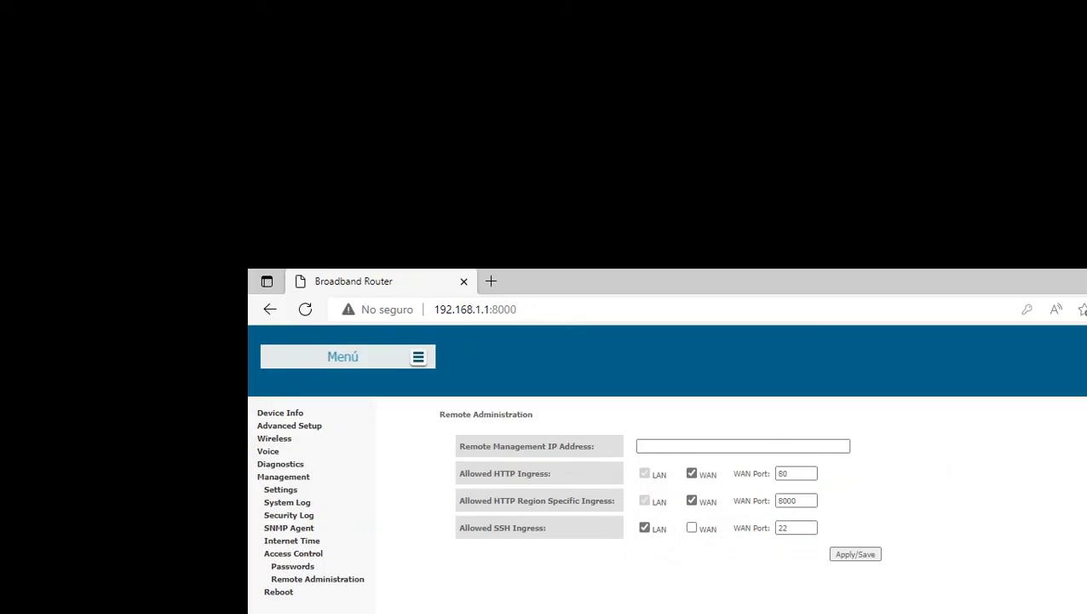
click(692, 473)
click(691, 500)
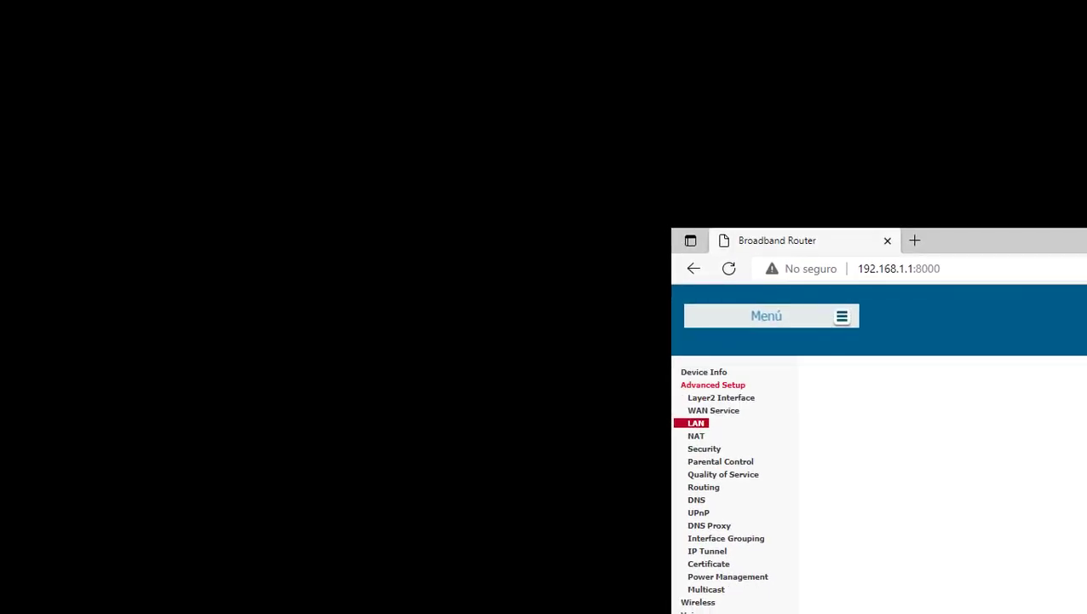
Open the LAN settings in the router's advanced setup
click(696, 423)
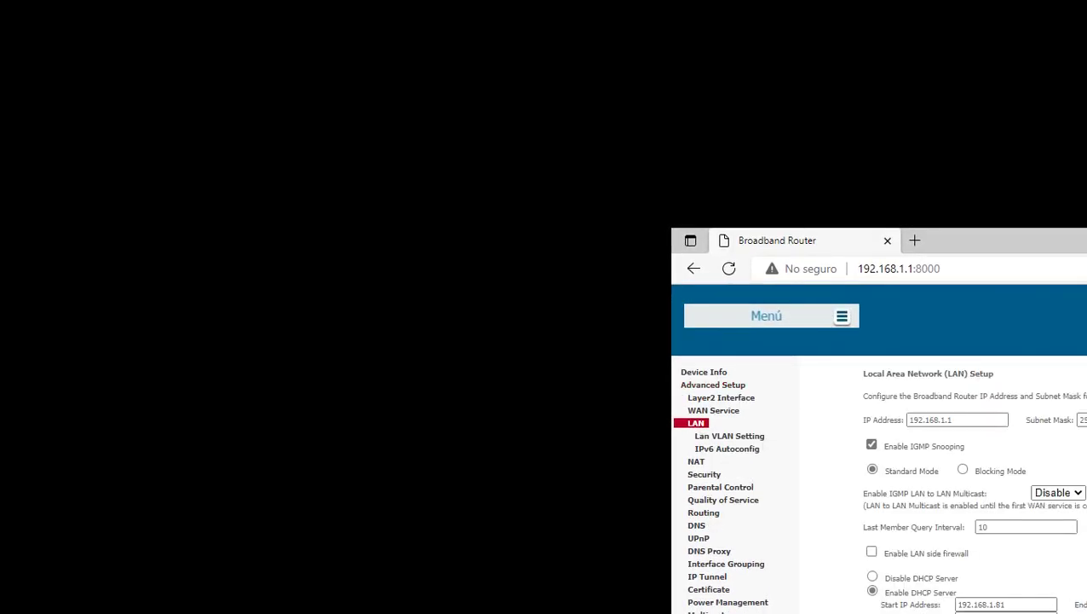